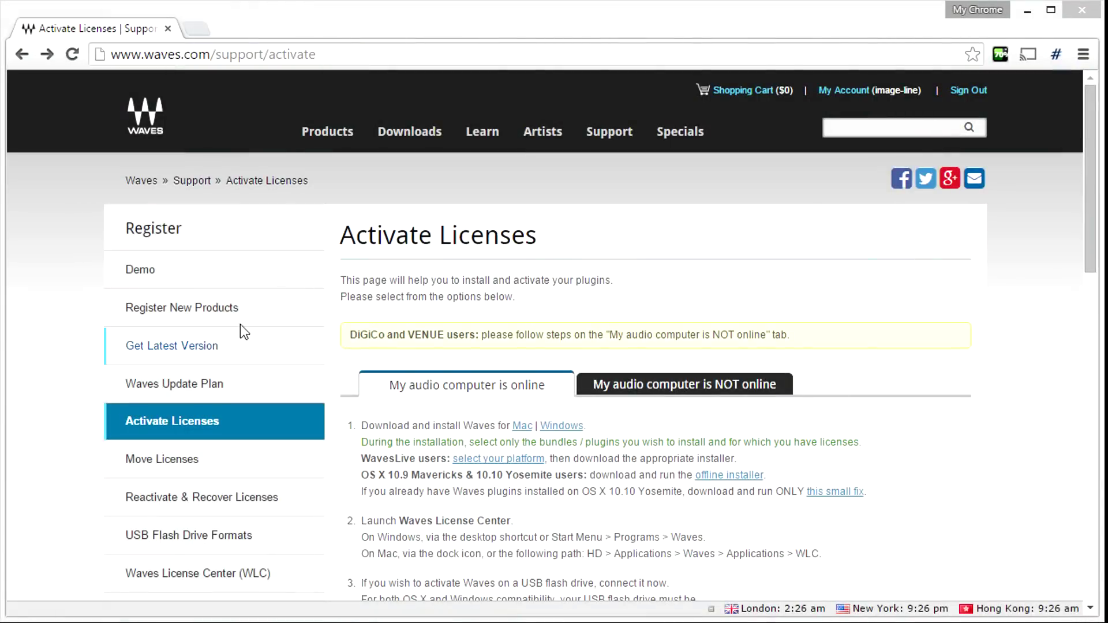
Download the Windows version of the Waves installer from the license activation page and run woli.exe.
{"action": "left_click", "coordinate": [326, 58]}
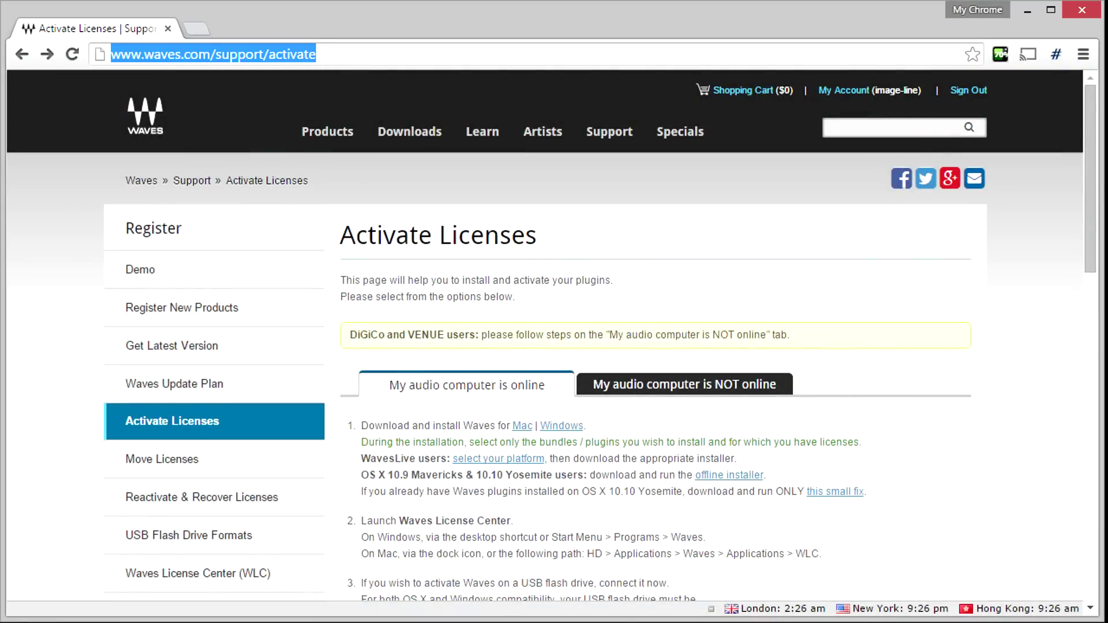
{"action": "left_click_drag", "start_coordinate": [1089, 172], "coordinate": [1079, 251]}
{"action": "left_click", "coordinate": [557, 186]}
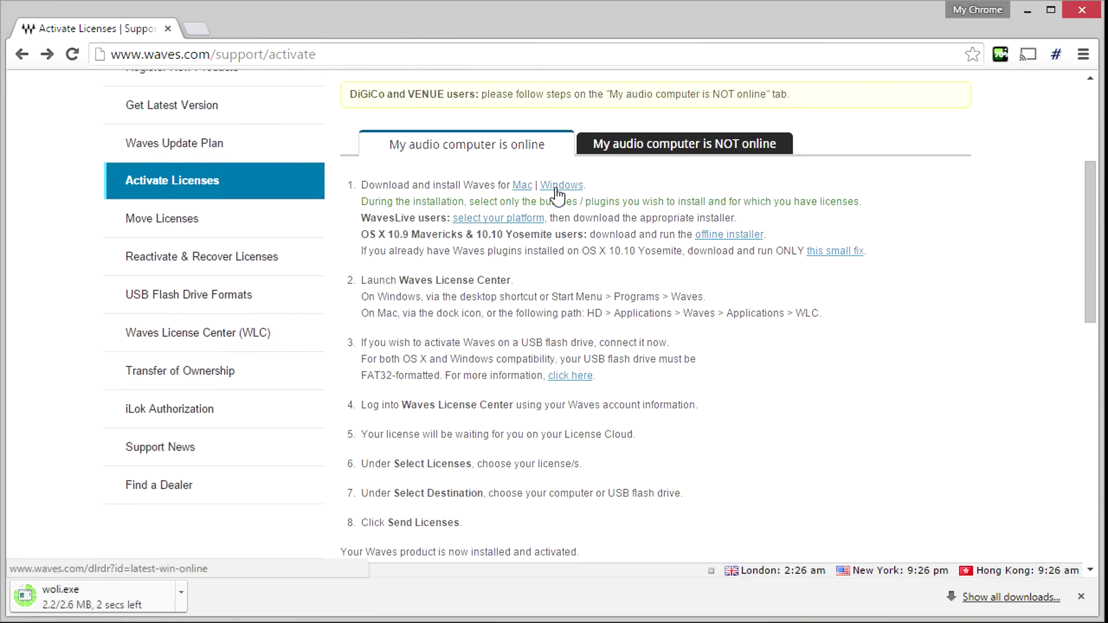
{"action": "left_click", "coordinate": [121, 594]}
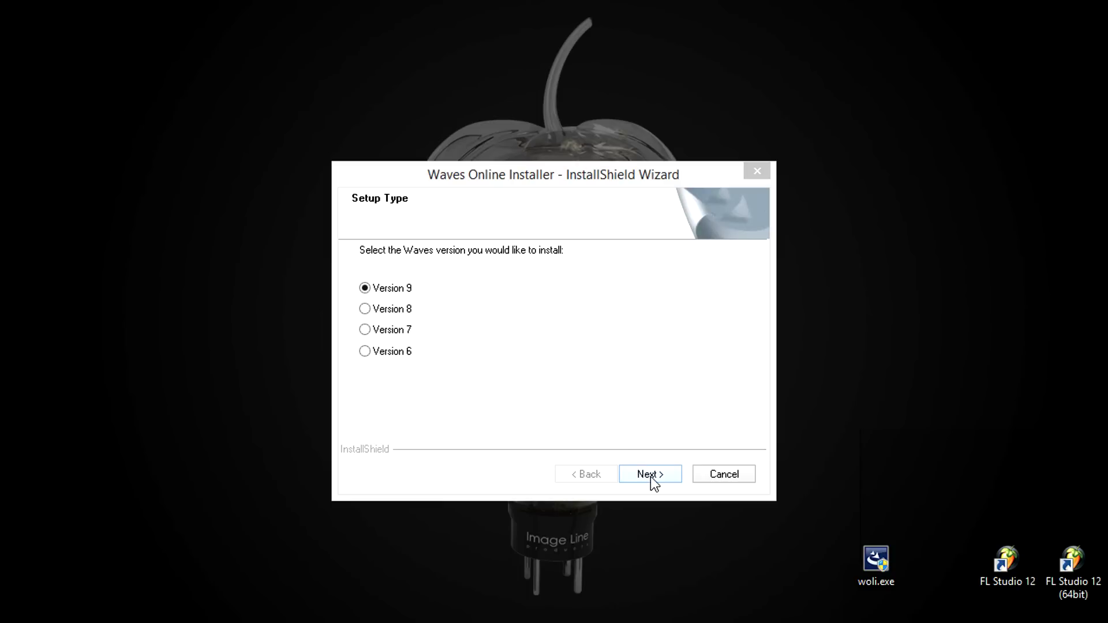
Choose Version 9 as the Waves version to install and continue to the Waves Complete installer.
{"action": "left_click", "coordinate": [650, 476]}
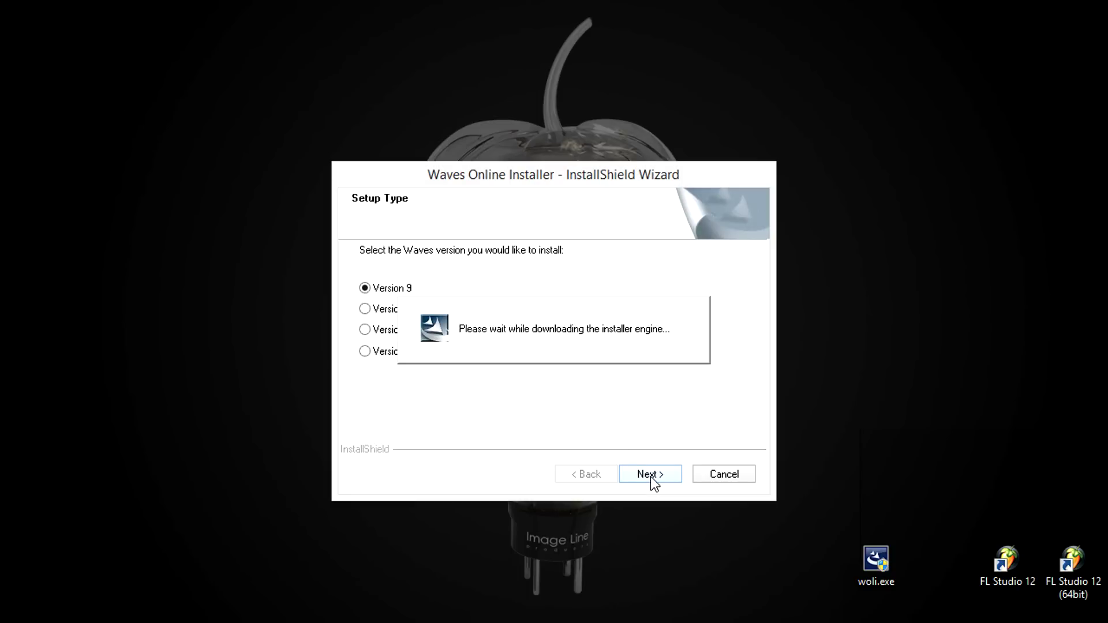
{"action": "left_click", "coordinate": [393, 378]}
{"action": "left_click", "coordinate": [515, 432]}
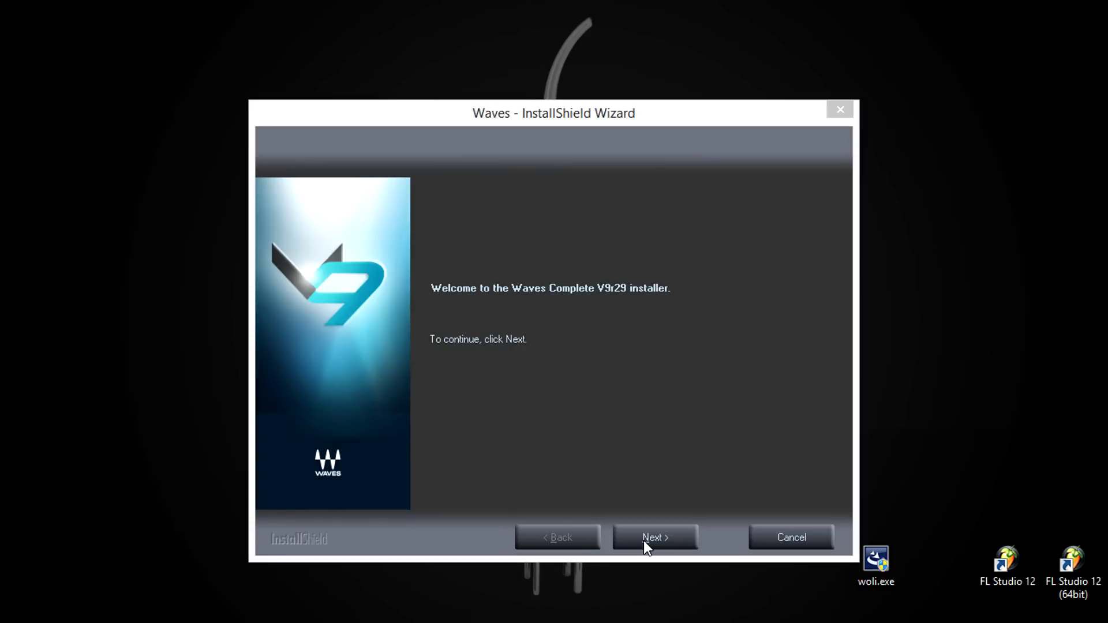
Accept the license agreement and keep the proposed destination and VST plug-ins folders, including C:\Program Files\Common Files\VST2 for the 64 bit WaveShell.
{"action": "left_click", "coordinate": [644, 540]}
{"action": "left_click", "coordinate": [439, 460]}
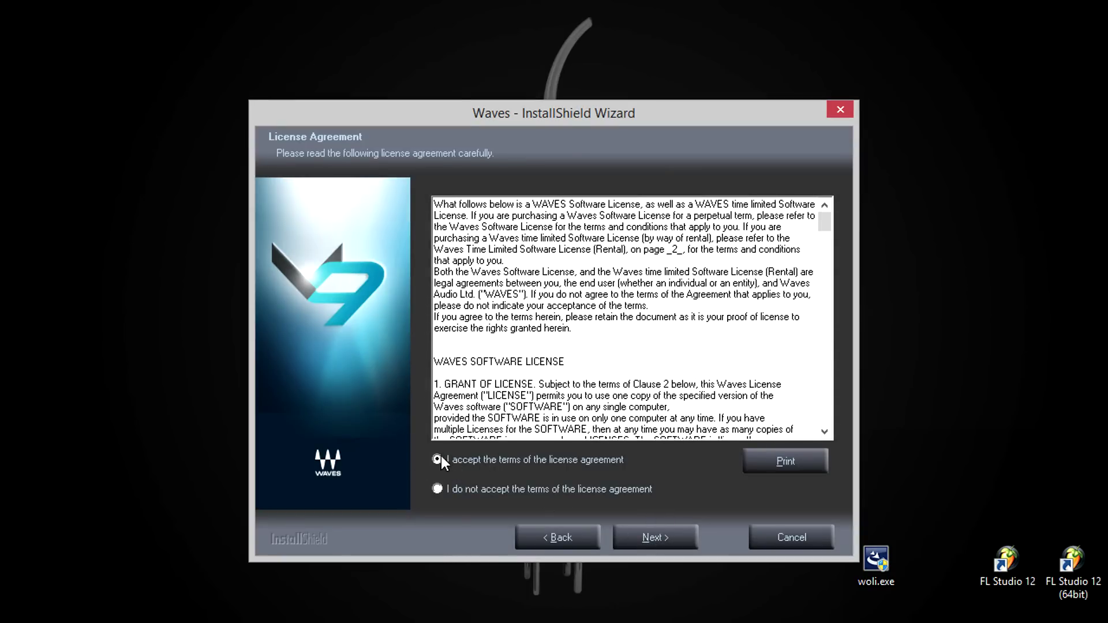
{"action": "left_click", "coordinate": [657, 541]}
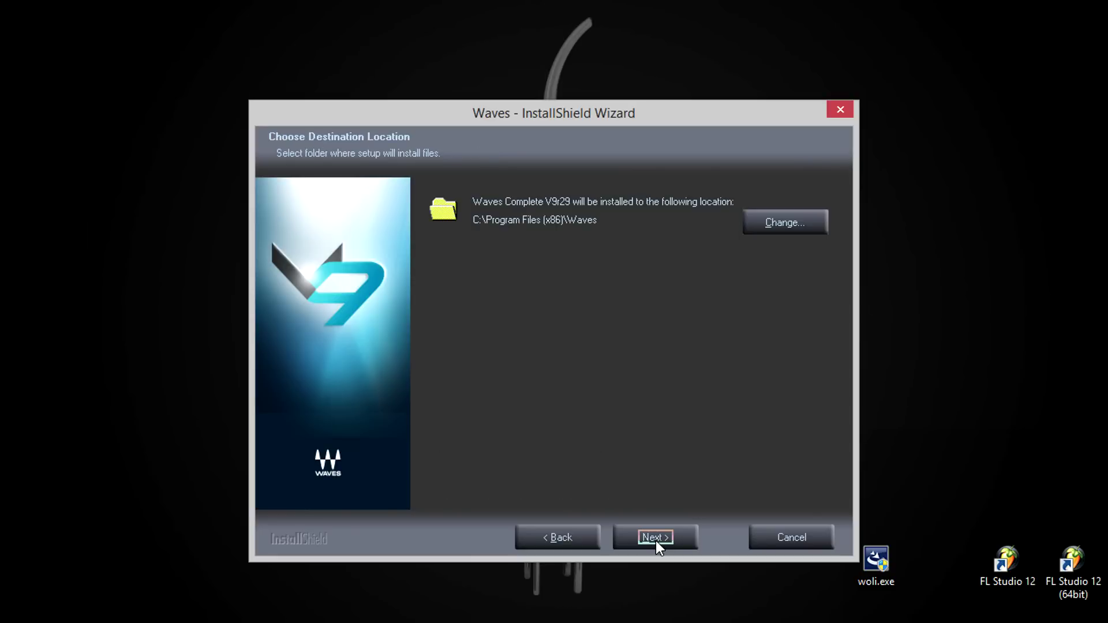
{"action": "left_click", "coordinate": [655, 542]}
{"action": "left_click", "coordinate": [655, 542]}
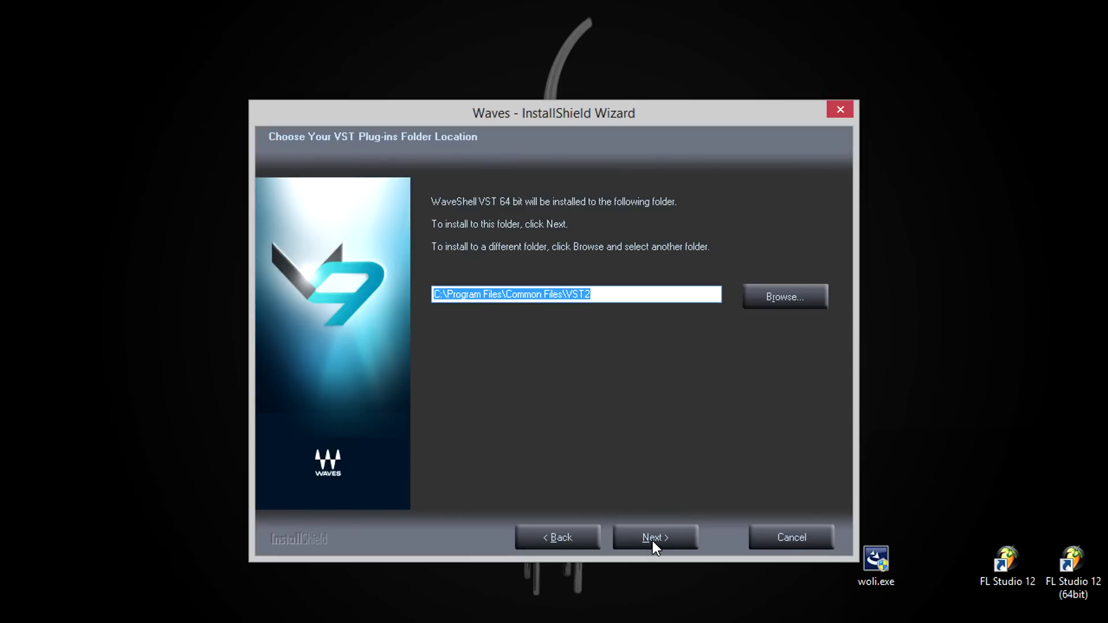
{"action": "left_click", "coordinate": [652, 542]}
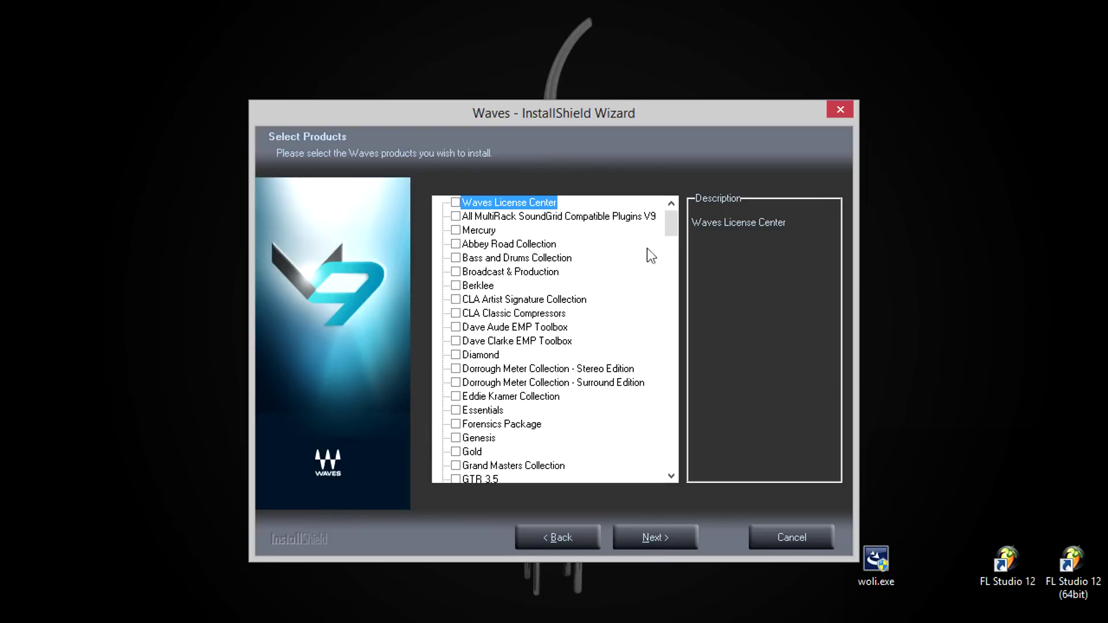
Select One Knob Louder under Single Plug-Ins and install it.
{"action": "left_click_drag", "start_coordinate": [673, 222], "coordinate": [665, 293]}
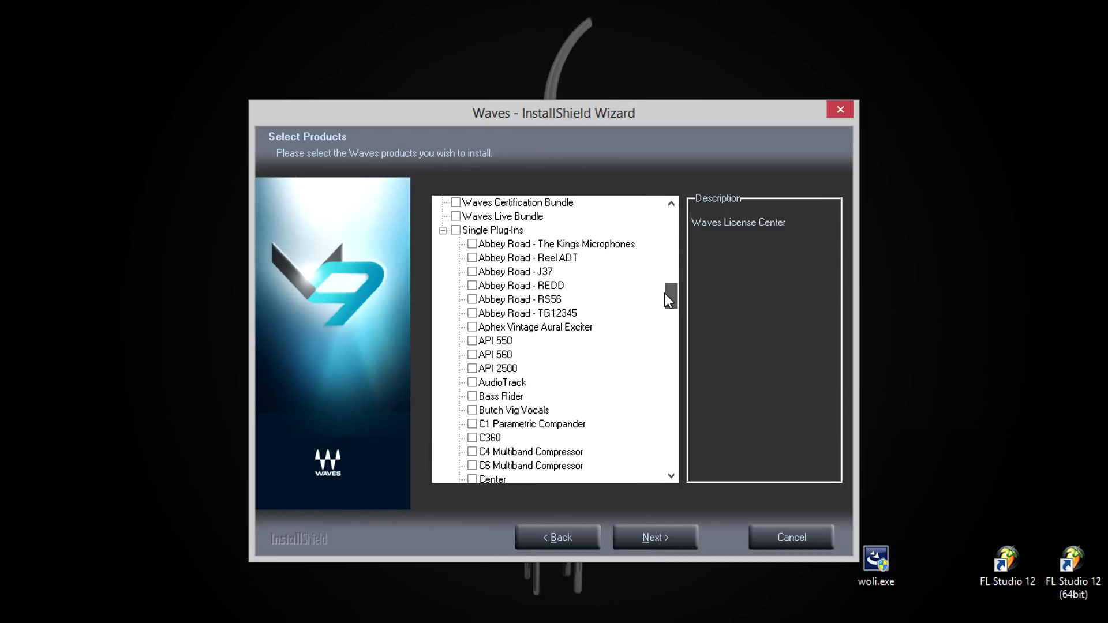
{"action": "left_click_drag", "start_coordinate": [666, 293], "coordinate": [644, 408]}
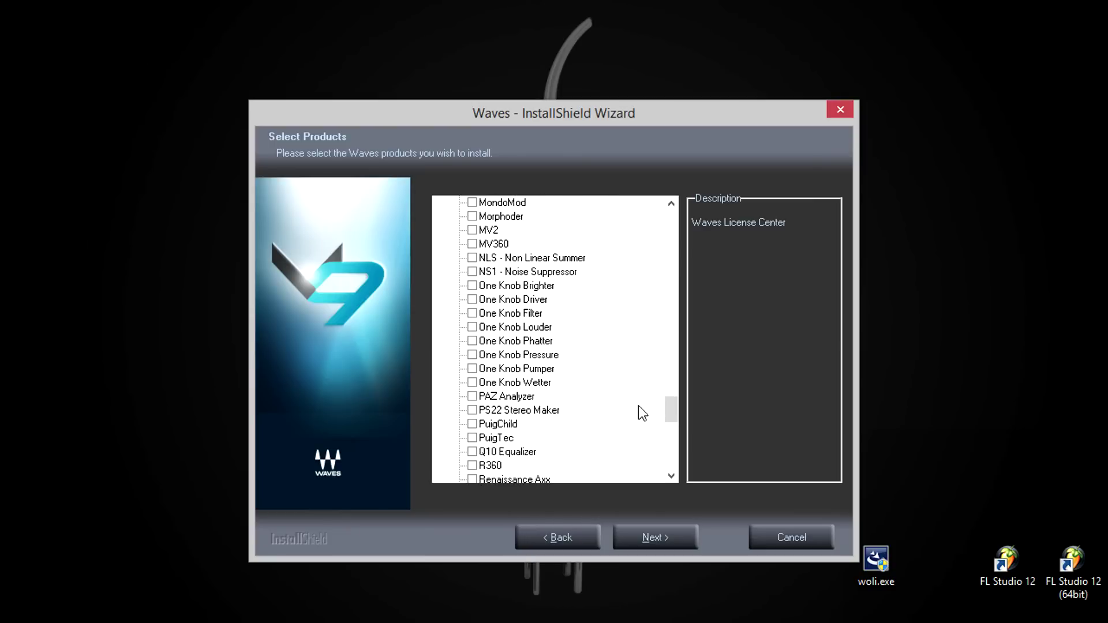
{"action": "left_click", "coordinate": [473, 328]}
{"action": "left_click", "coordinate": [663, 535]}
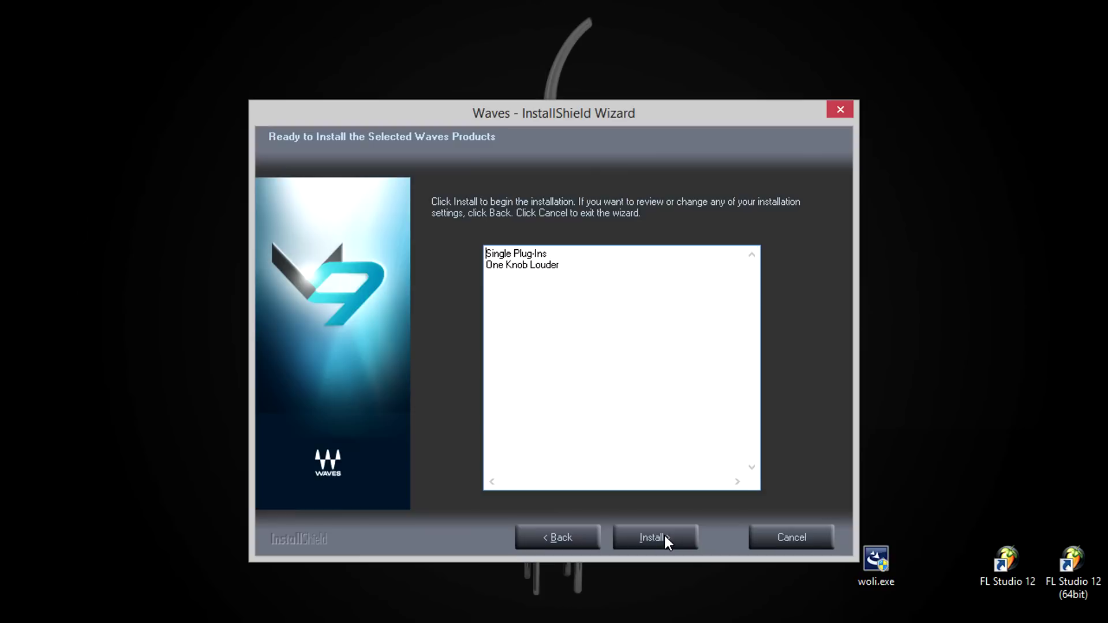
{"action": "left_click", "coordinate": [663, 536]}
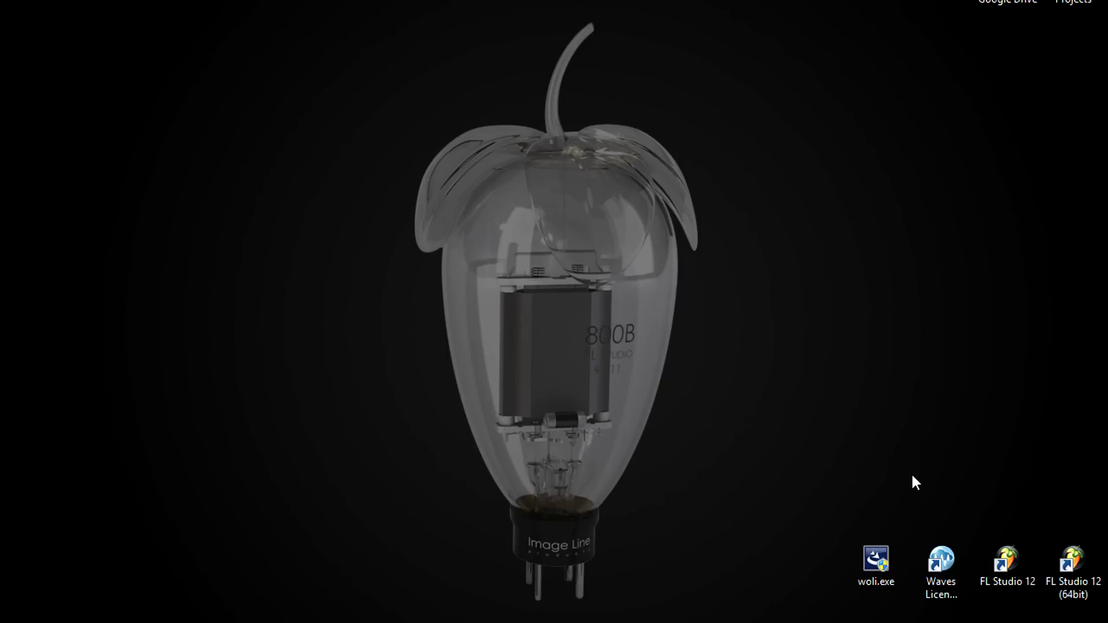
Open Waves License Center and log in with the account username and password.
{"action": "double_click", "coordinate": [944, 562]}
{"action": "type", "text": "image-line"}
{"action": "key", "text": "Tab"}
{"action": "type", "text": "••••••••••••"}
{"action": "left_click", "coordinate": [646, 391]}
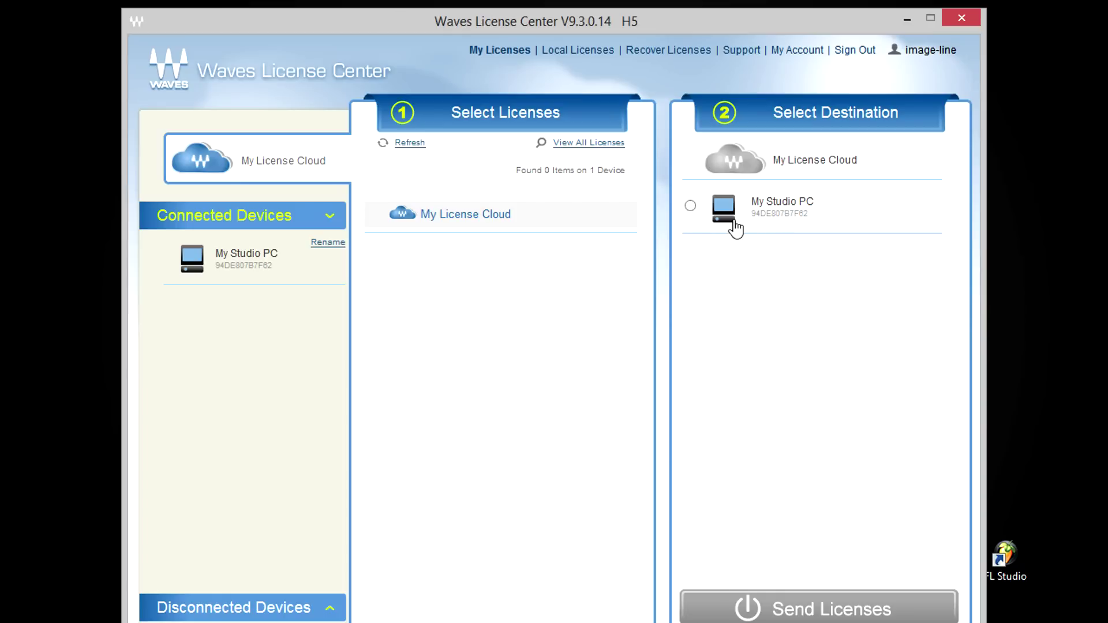
Send the OneKnob Louder 9.2.0 license from the full license list to My Studio PC.
{"action": "left_click", "coordinate": [691, 206]}
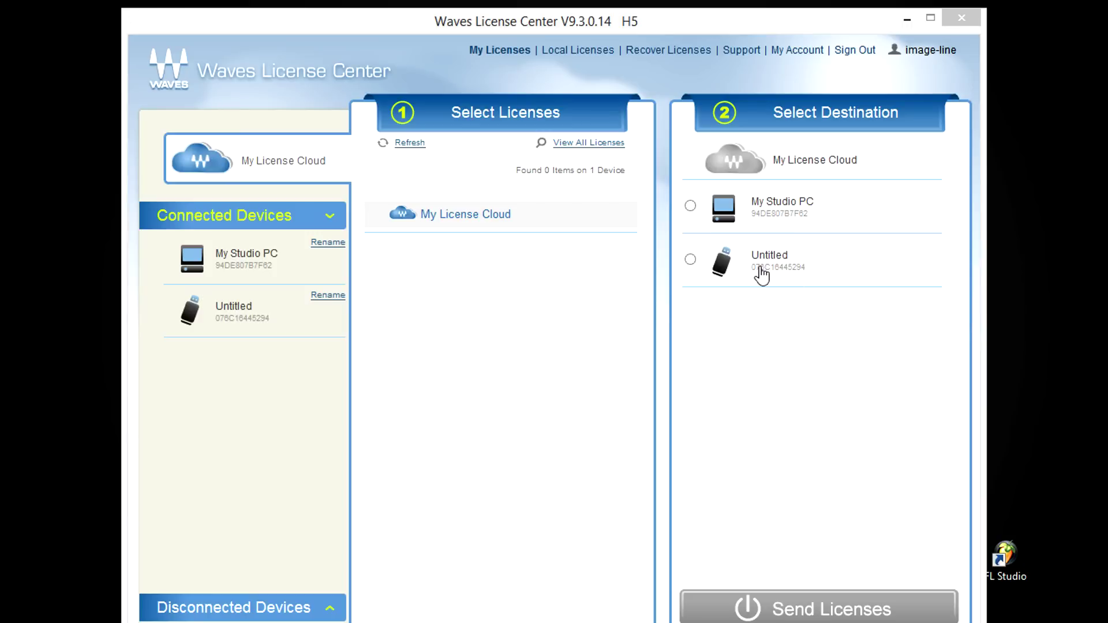
{"action": "left_click", "coordinate": [691, 207]}
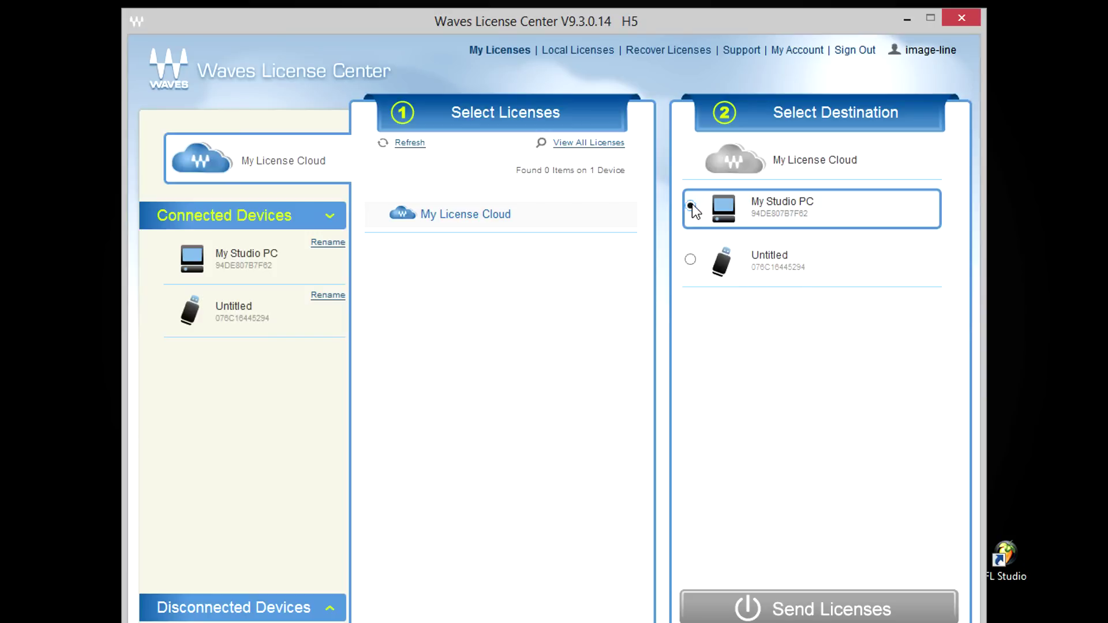
{"action": "left_click", "coordinate": [574, 144]}
{"action": "left_click_drag", "start_coordinate": [647, 293], "coordinate": [654, 463]}
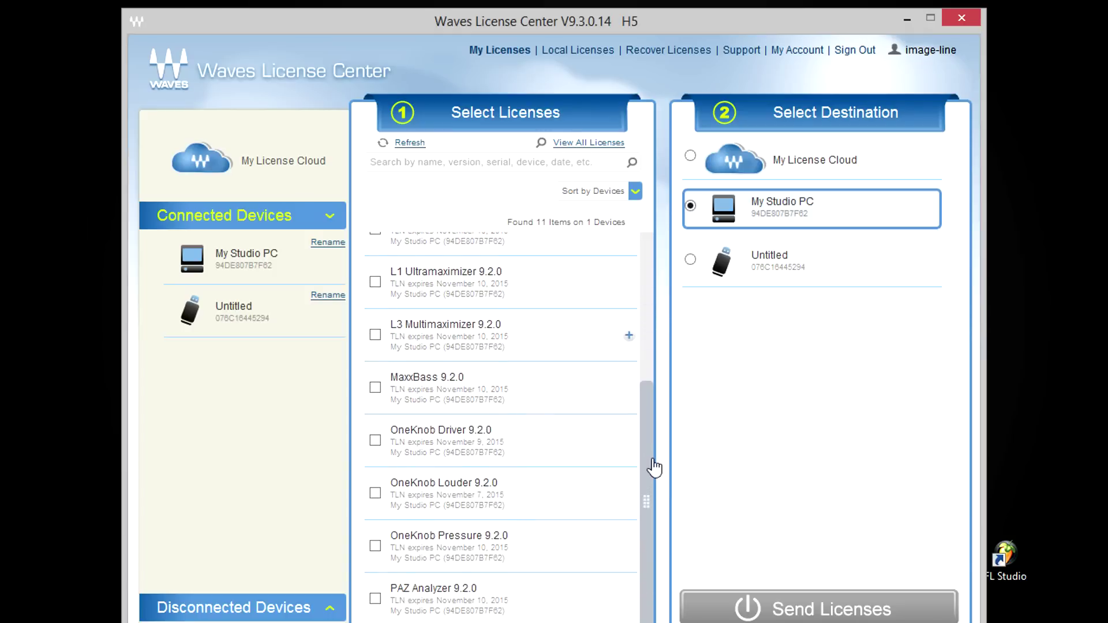
{"action": "left_click", "coordinate": [375, 494]}
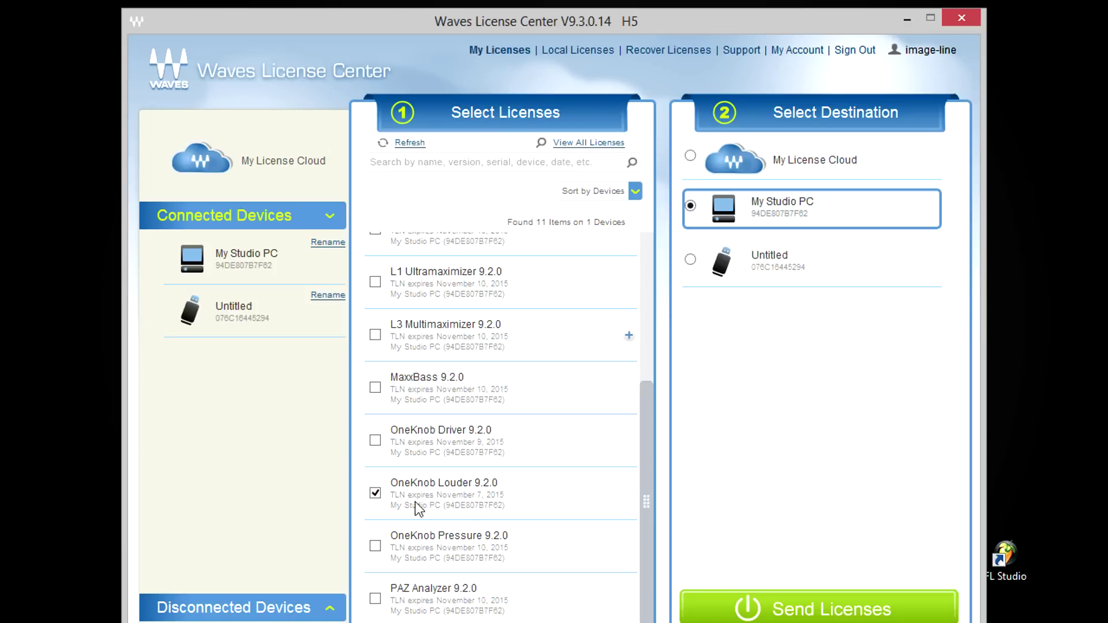
{"action": "left_click", "coordinate": [805, 609]}
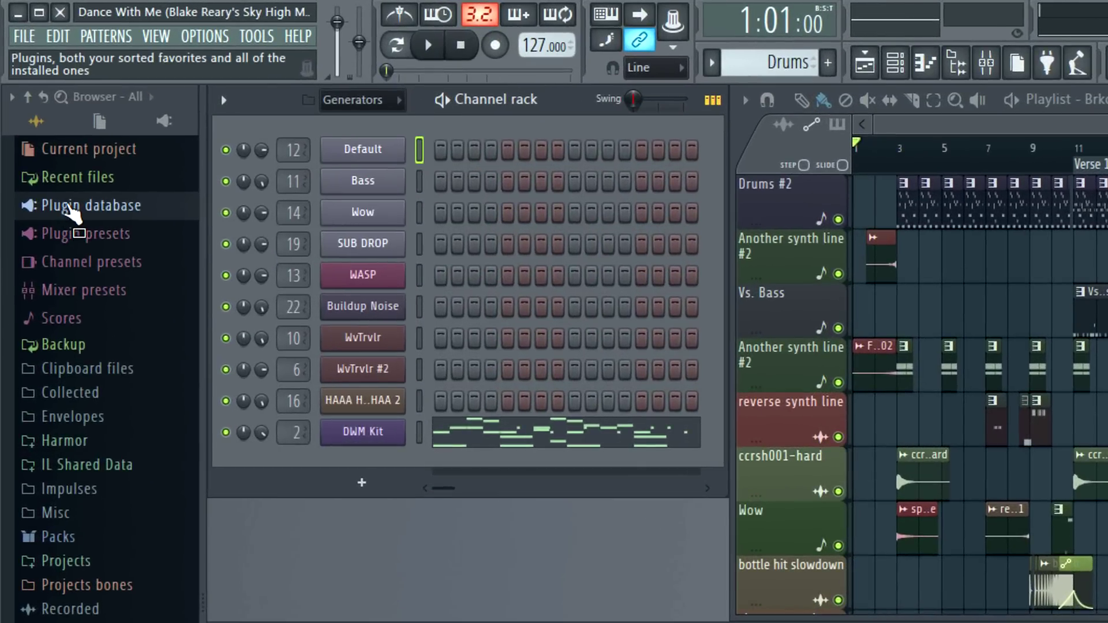
Switch to FL Studio, show only the plugin database in the browser and open Manage plugins for it.
{"action": "left_click", "coordinate": [73, 208]}
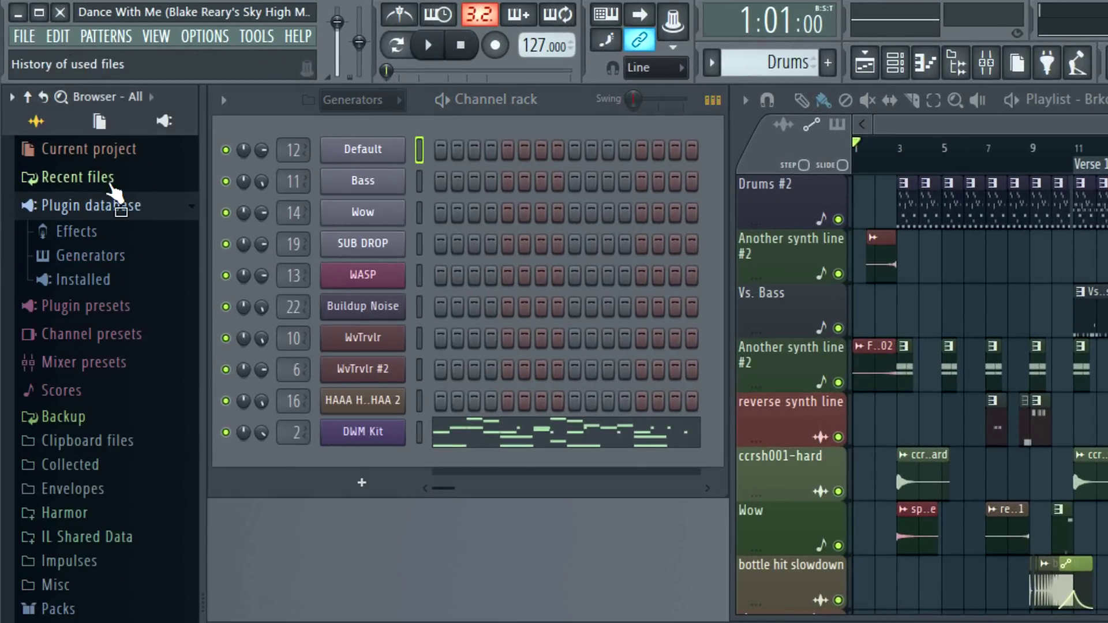
{"action": "left_click", "coordinate": [167, 129]}
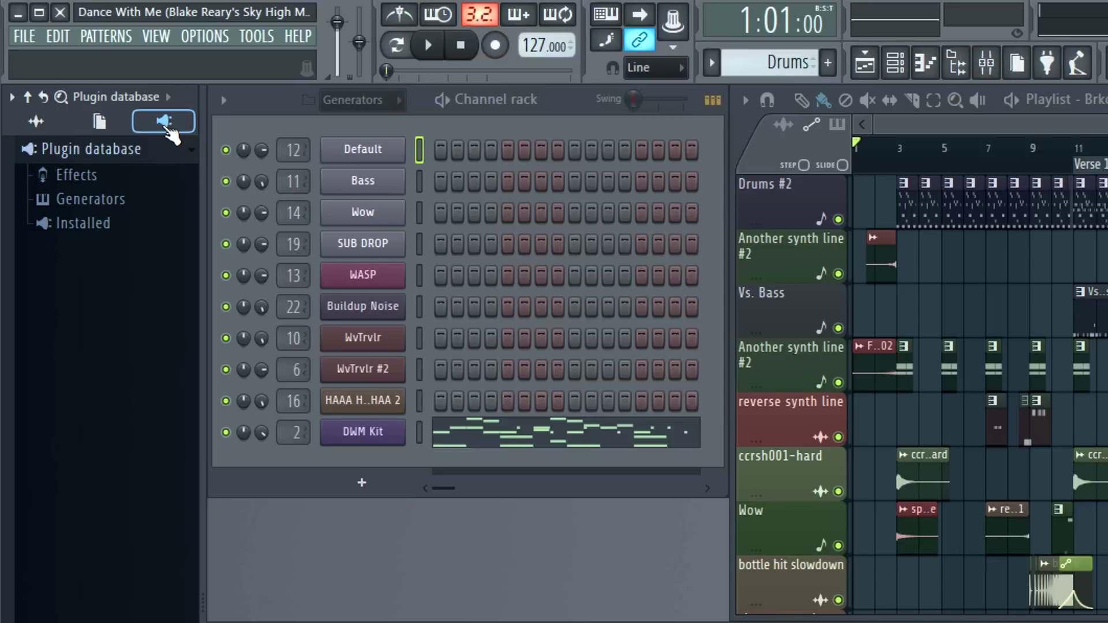
{"action": "right_click", "coordinate": [99, 150]}
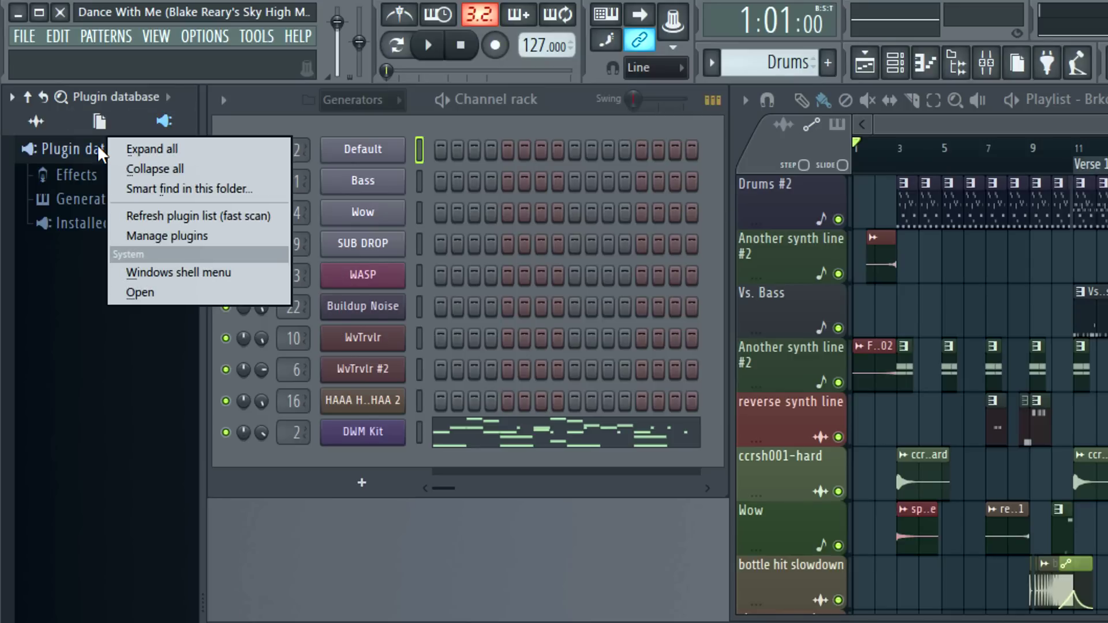
{"action": "left_click", "coordinate": [157, 239]}
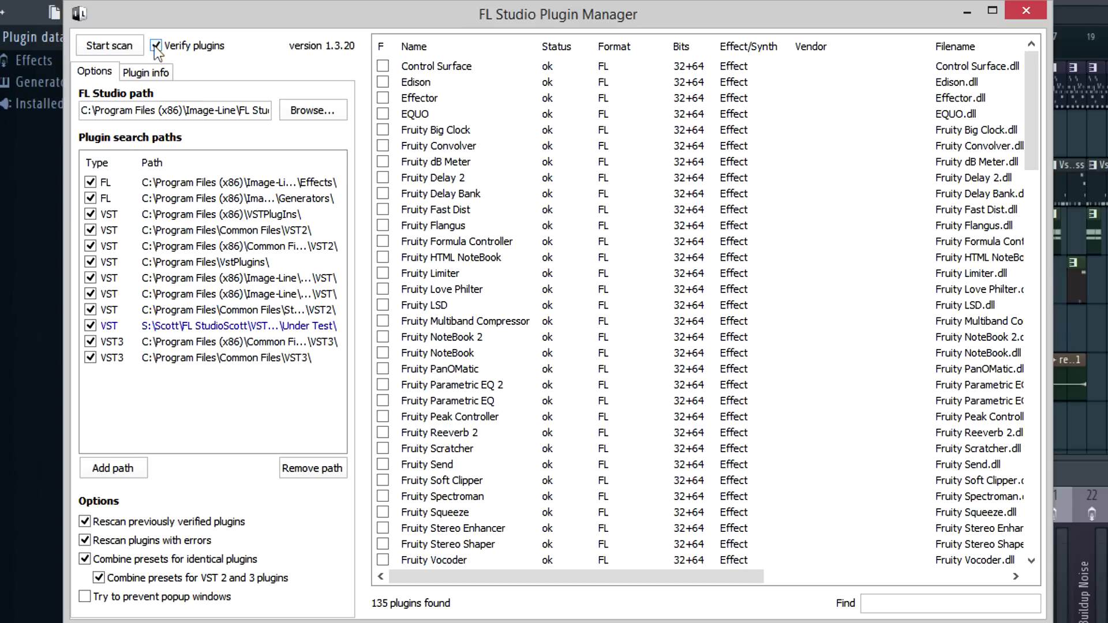
Scan for plugins with Verify plugins on and presets combined for identical plugins and for VST 2 and 3 plugins.
{"action": "left_click", "coordinate": [96, 572]}
{"action": "left_click", "coordinate": [88, 558]}
{"action": "left_click", "coordinate": [88, 558]}
{"action": "left_click", "coordinate": [109, 49]}
Mark OneKnob Louder Stereo as a favorite in the plugin list and close the Plugin Manager.
{"action": "left_click_drag", "start_coordinate": [1032, 110], "coordinate": [1048, 392]}
{"action": "scroll", "coordinate": [643, 336], "scroll_direction": "down", "scroll_amount": 4}
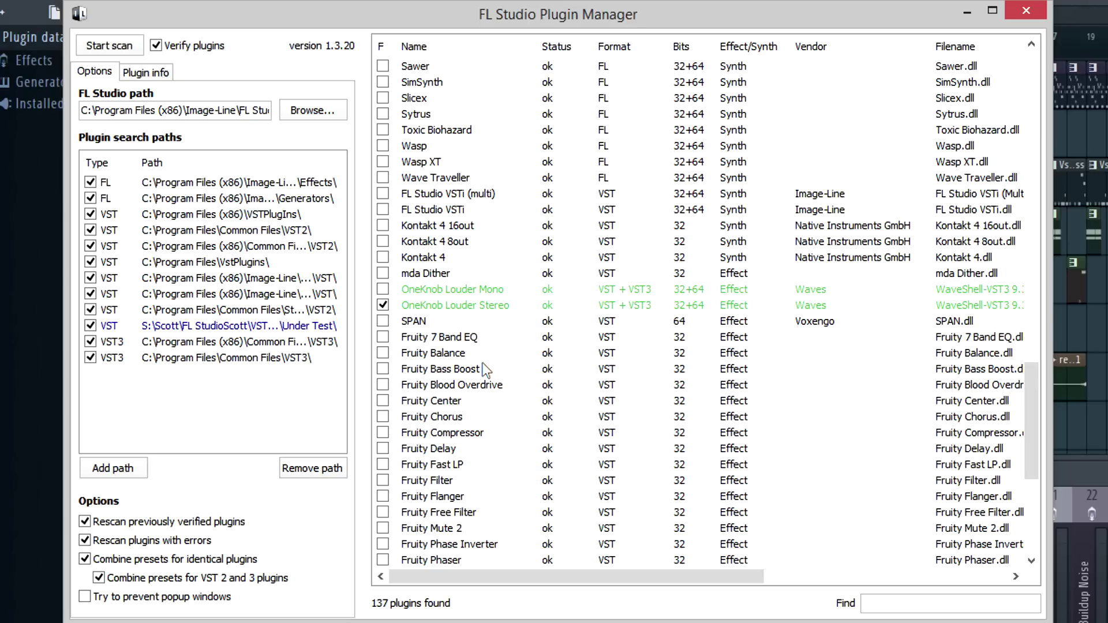
{"action": "left_click", "coordinate": [1027, 9]}
Load OneKnob Louder Stereo into effect slot 4 of the Master mixer track and close its window.
{"action": "left_click", "coordinate": [979, 417]}
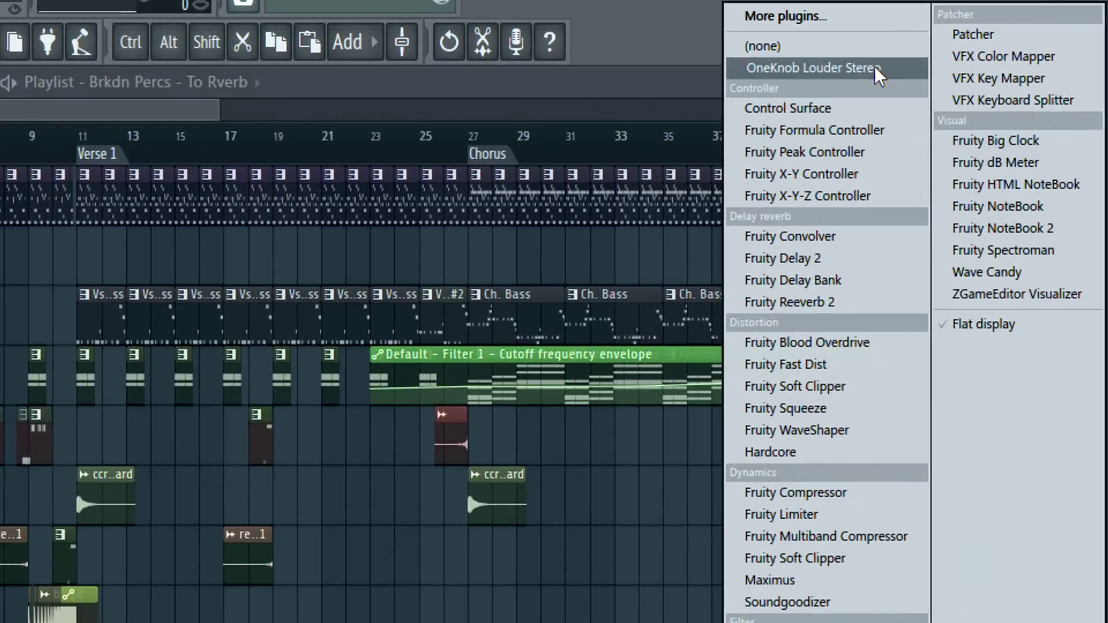
{"action": "left_click", "coordinate": [870, 66]}
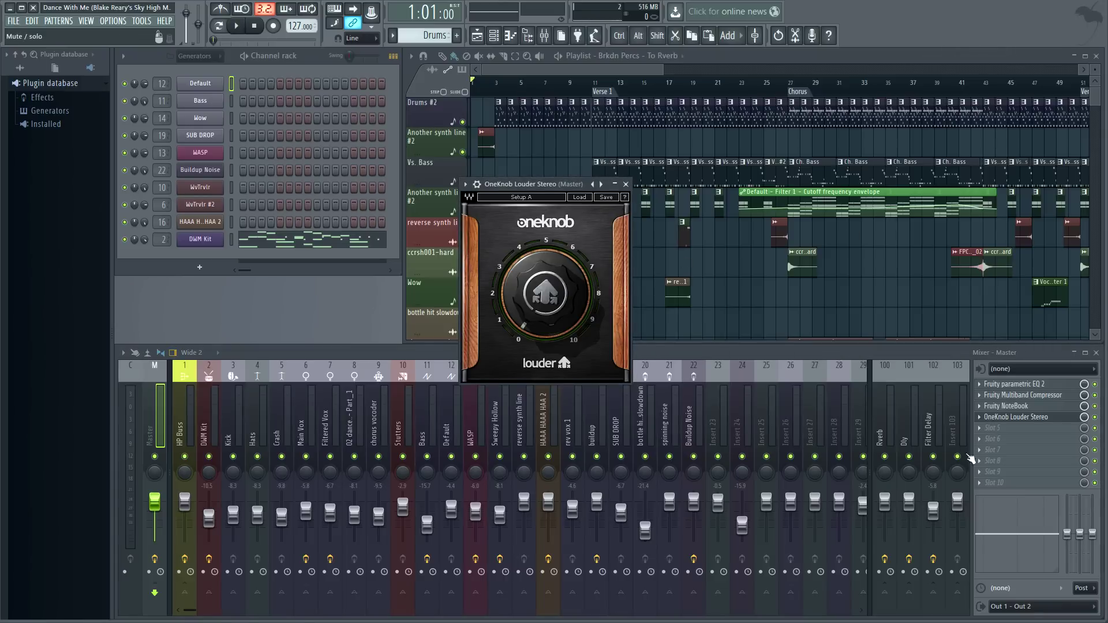
{"action": "left_click", "coordinate": [625, 184]}
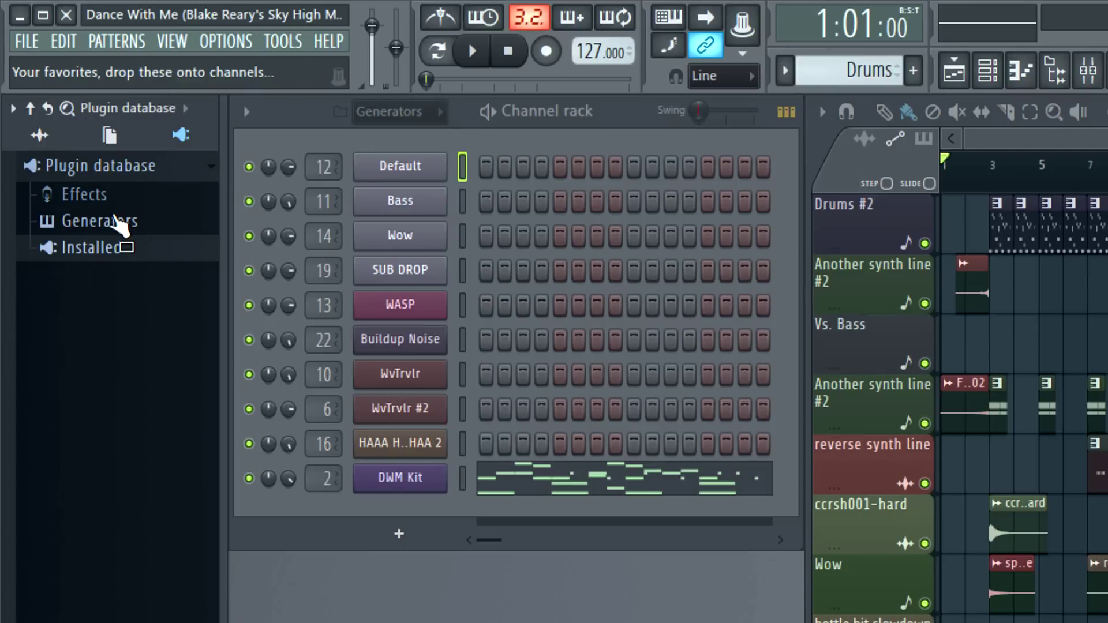
Add OneKnob Louder Stereo from the installed VST3 effects in the browser to slot 5 of the Master track.
{"action": "left_click", "coordinate": [108, 196]}
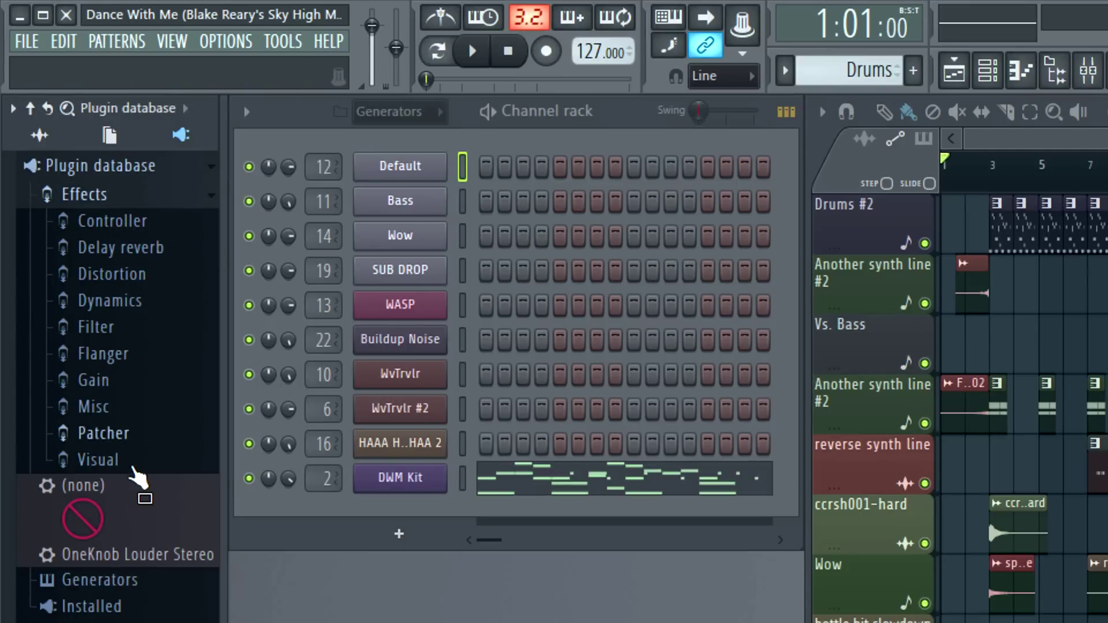
{"action": "left_click_drag", "start_coordinate": [113, 559], "coordinate": [241, 485]}
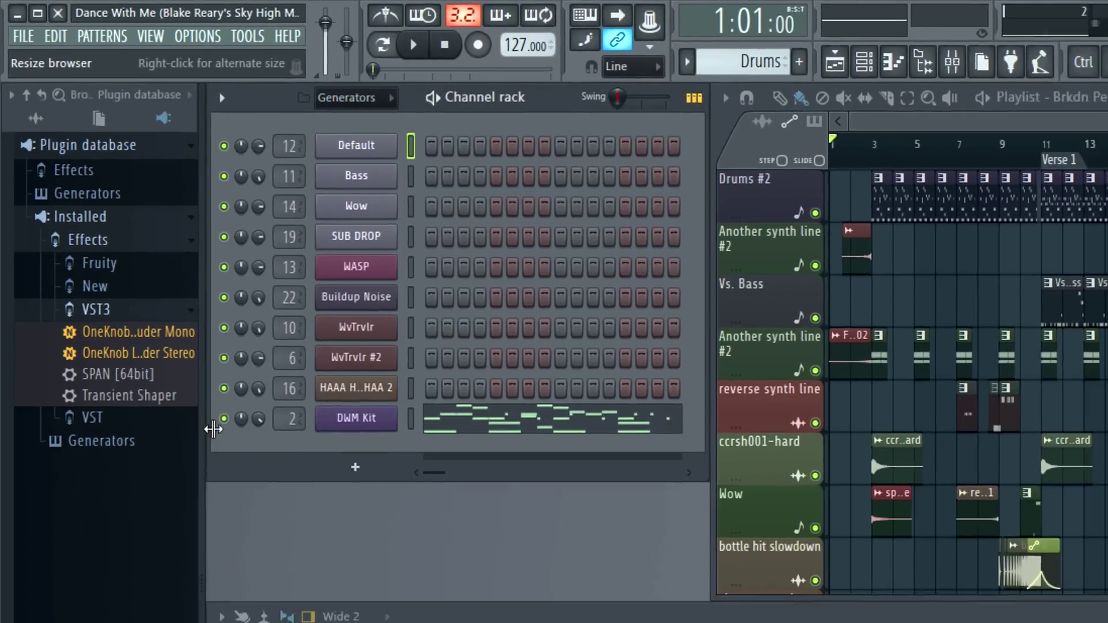
{"action": "left_click_drag", "start_coordinate": [213, 429], "coordinate": [137, 343]}
{"action": "left_click_drag", "start_coordinate": [87, 203], "coordinate": [1000, 436]}
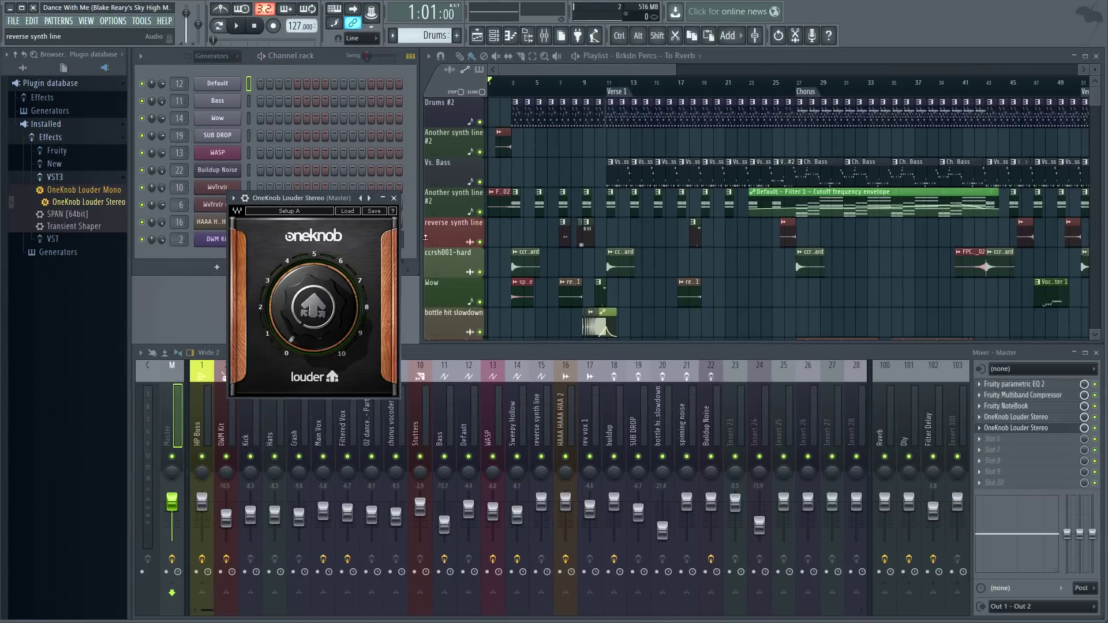
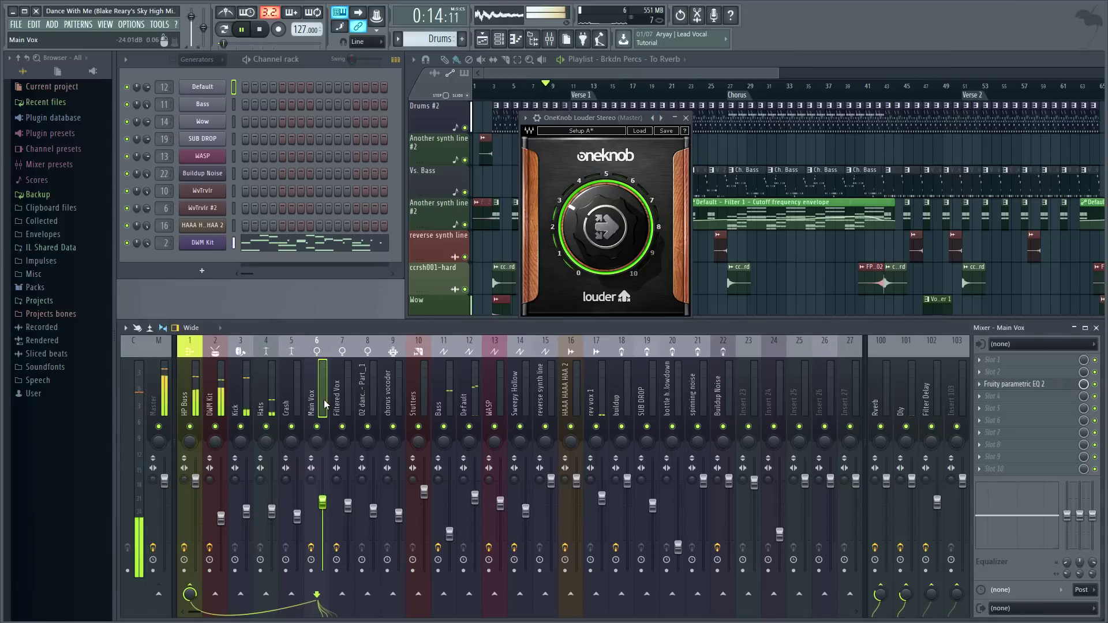
Load OneKnob Louder Stereo [64bit] into slot 4 of the Main Vox track and try out its Louder knob.
{"action": "left_click", "coordinate": [983, 397]}
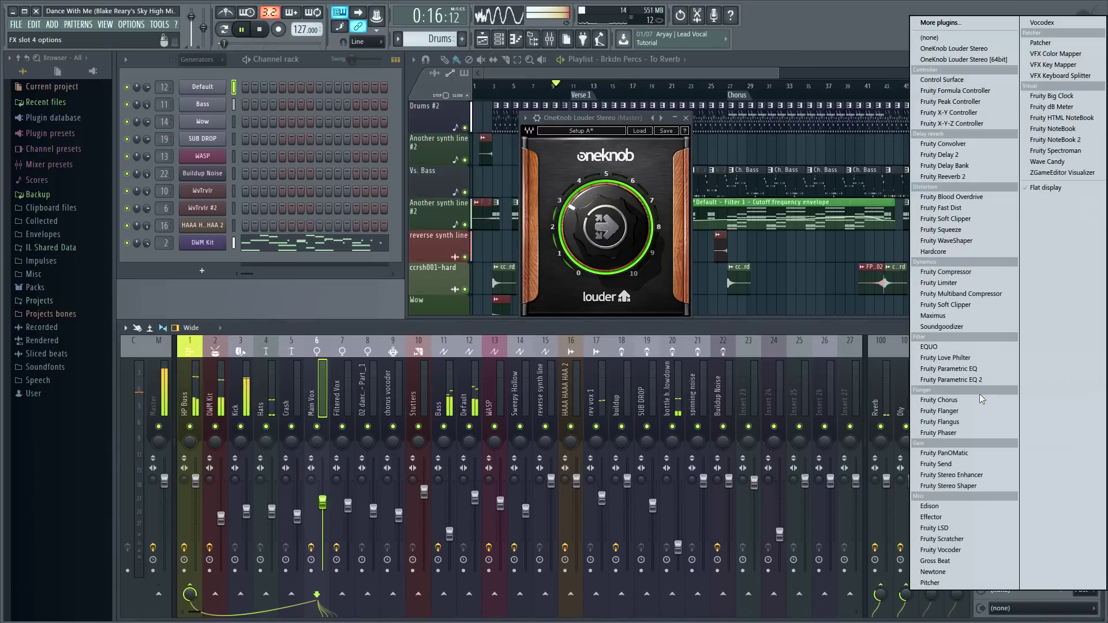
{"action": "left_click", "coordinate": [986, 60]}
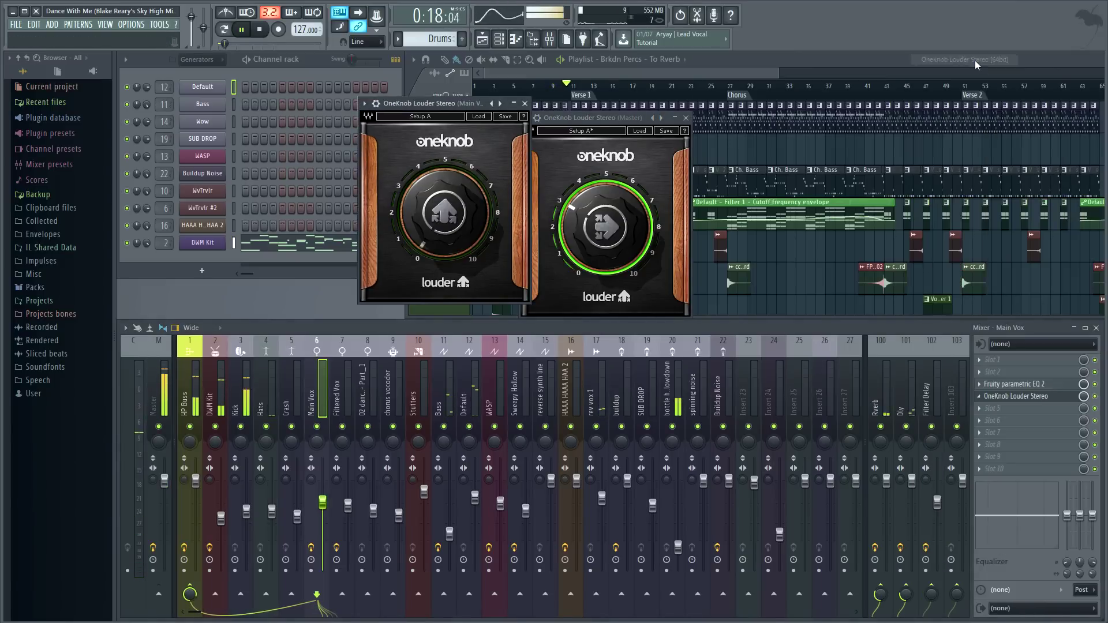
{"action": "left_click_drag", "start_coordinate": [444, 109], "coordinate": [439, 116]}
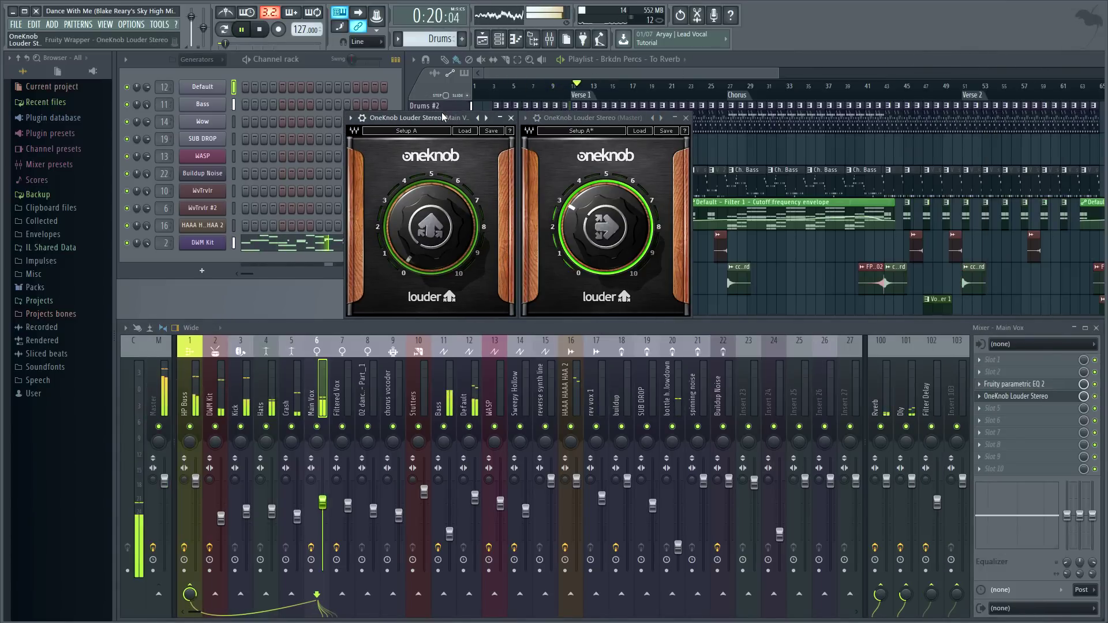
{"action": "left_click_drag", "start_coordinate": [445, 199], "coordinate": [445, 86]}
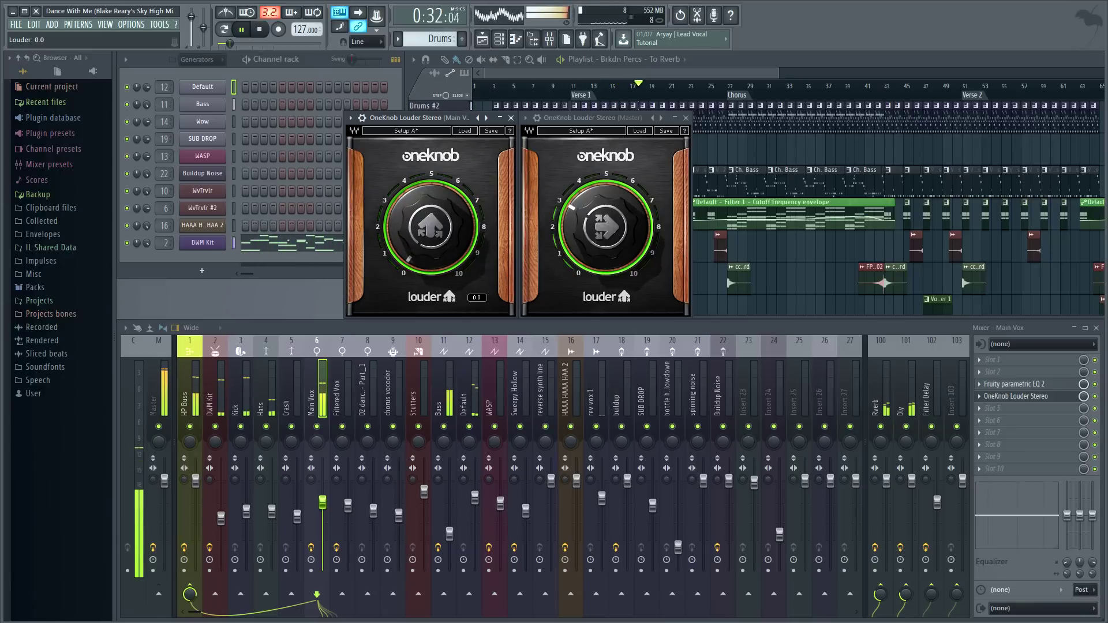
Adjust both OneKnob Louder knobs during playback, settling on 1.5 for the Main Vox track and about 5 for the Master.
{"action": "left_click_drag", "start_coordinate": [445, 167], "coordinate": [444, 94]}
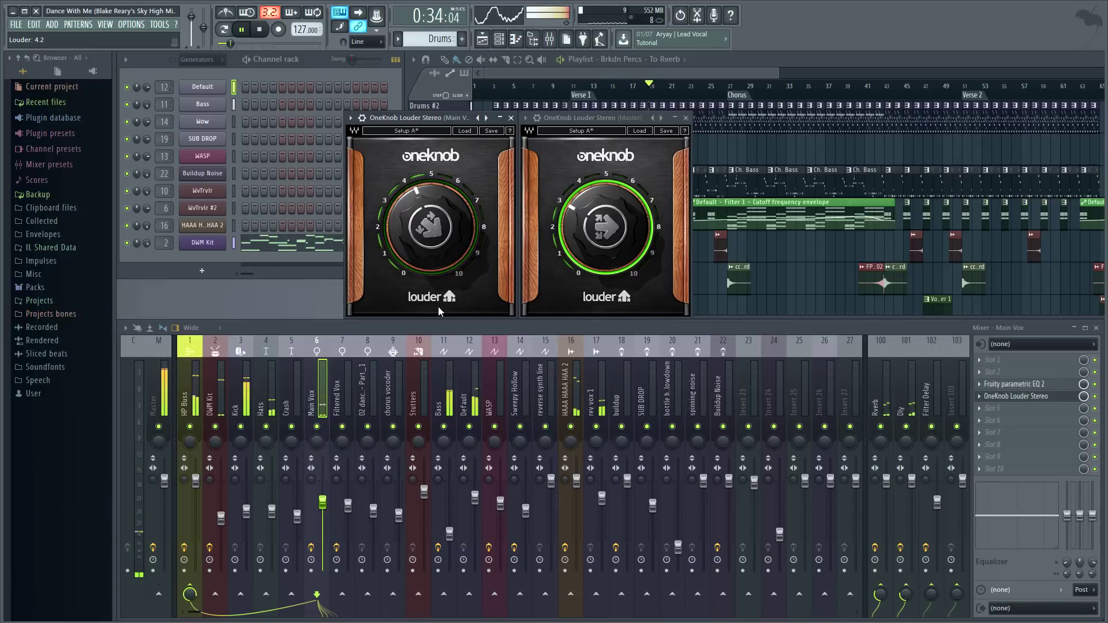
{"action": "left_click_drag", "start_coordinate": [430, 227], "coordinate": [430, 255]}
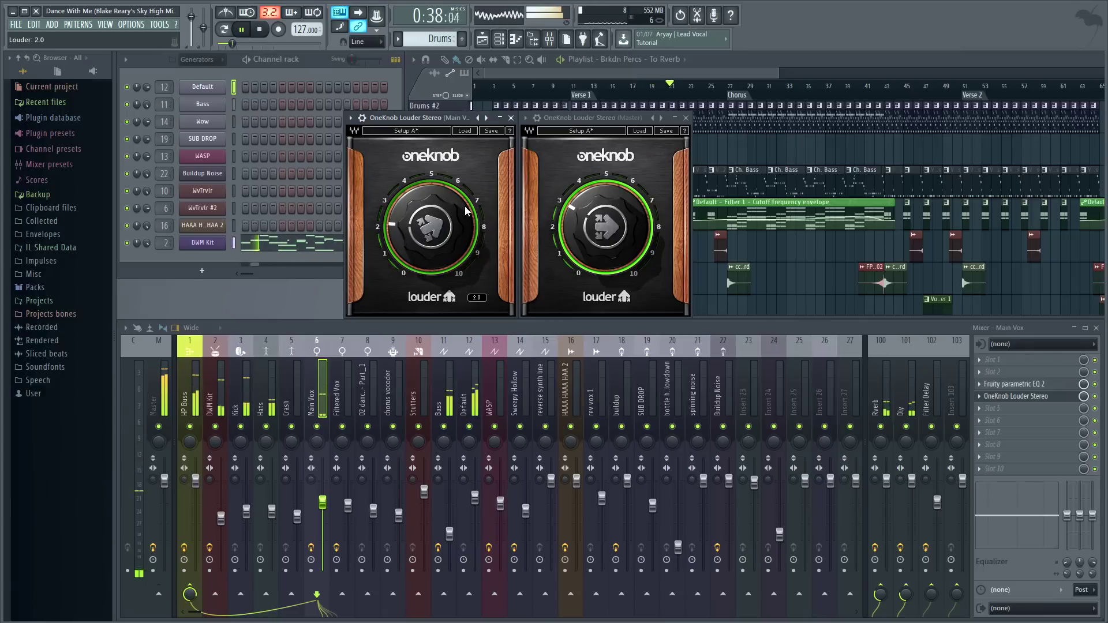
{"action": "left_click_drag", "start_coordinate": [604, 227], "coordinate": [604, 208]}
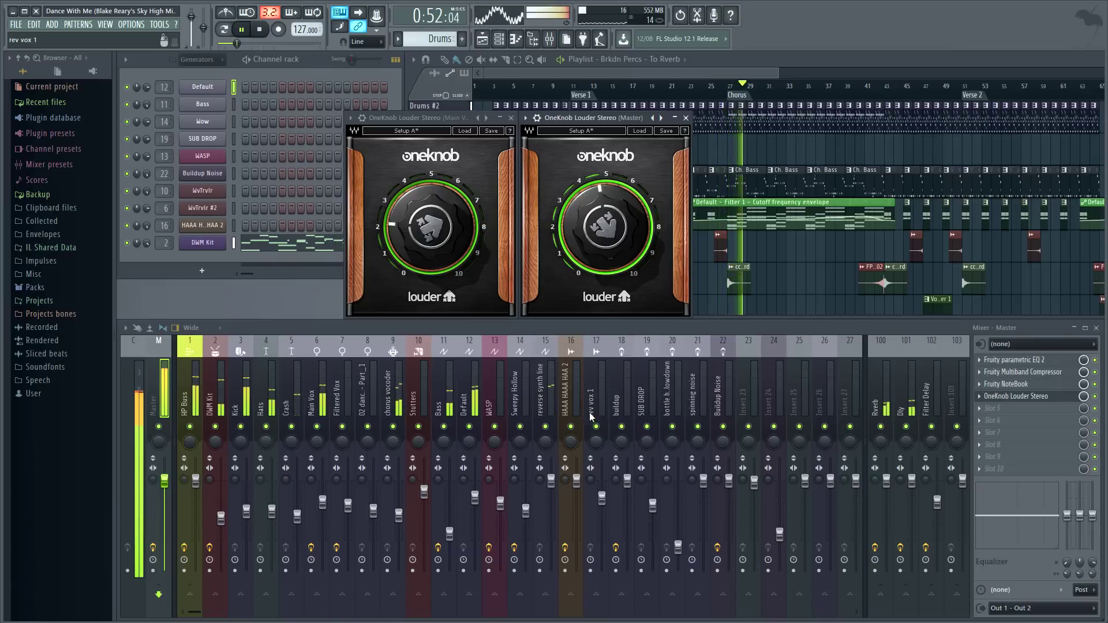
{"action": "left_click_drag", "start_coordinate": [430, 227], "coordinate": [430, 248]}
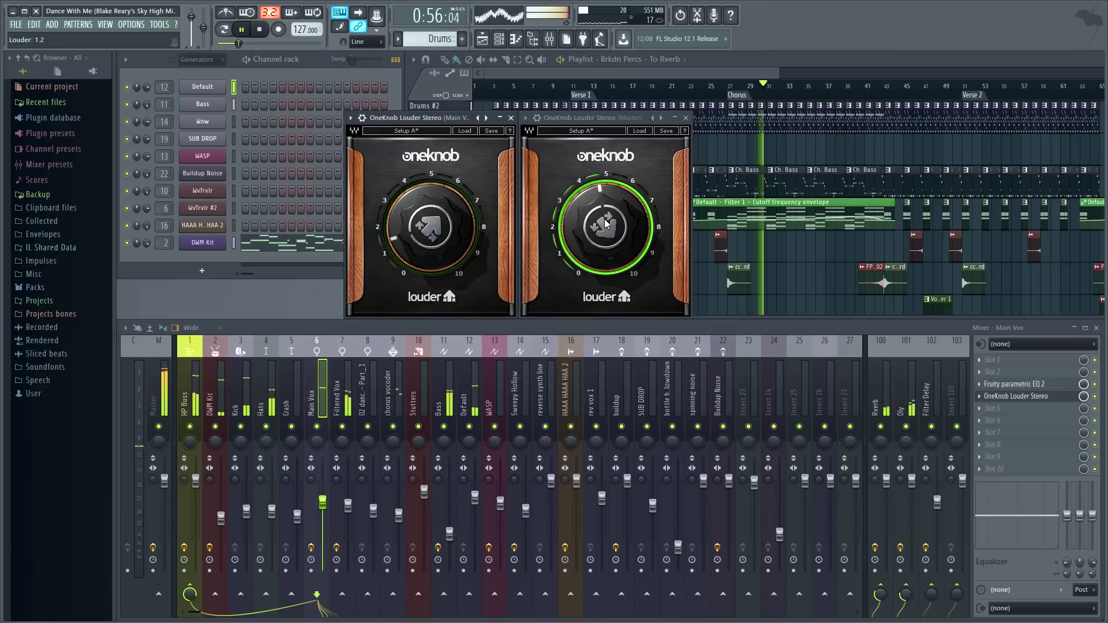
{"action": "mouse_move", "coordinate": [605, 227]}
{"action": "left_mouse_down"}
{"action": "mouse_move", "coordinate": [605, 268]}
{"action": "mouse_move", "coordinate": [605, 228]}
{"action": "left_mouse_up"}
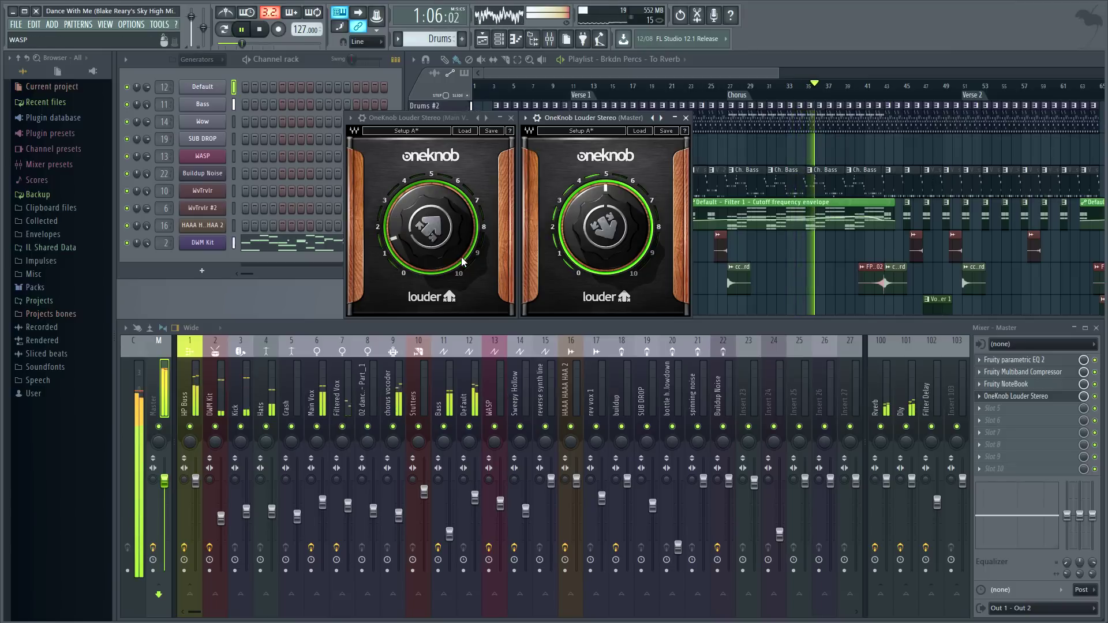
{"action": "mouse_move", "coordinate": [430, 248]}
{"action": "left_mouse_down"}
{"action": "mouse_move", "coordinate": [430, 220]}
{"action": "mouse_move", "coordinate": [430, 247]}
{"action": "left_mouse_up"}
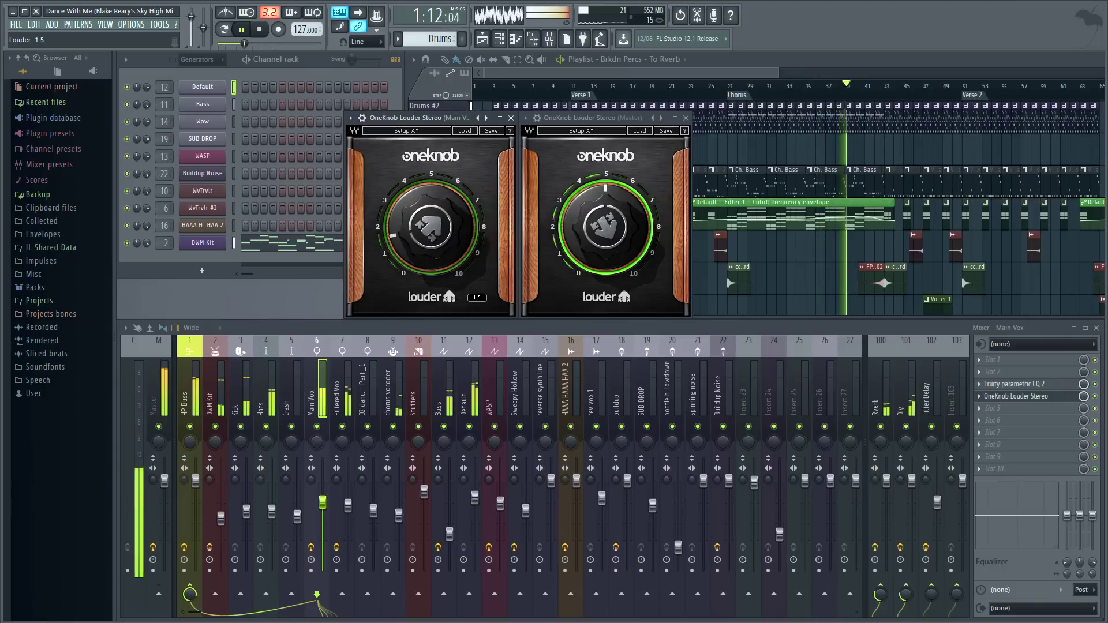